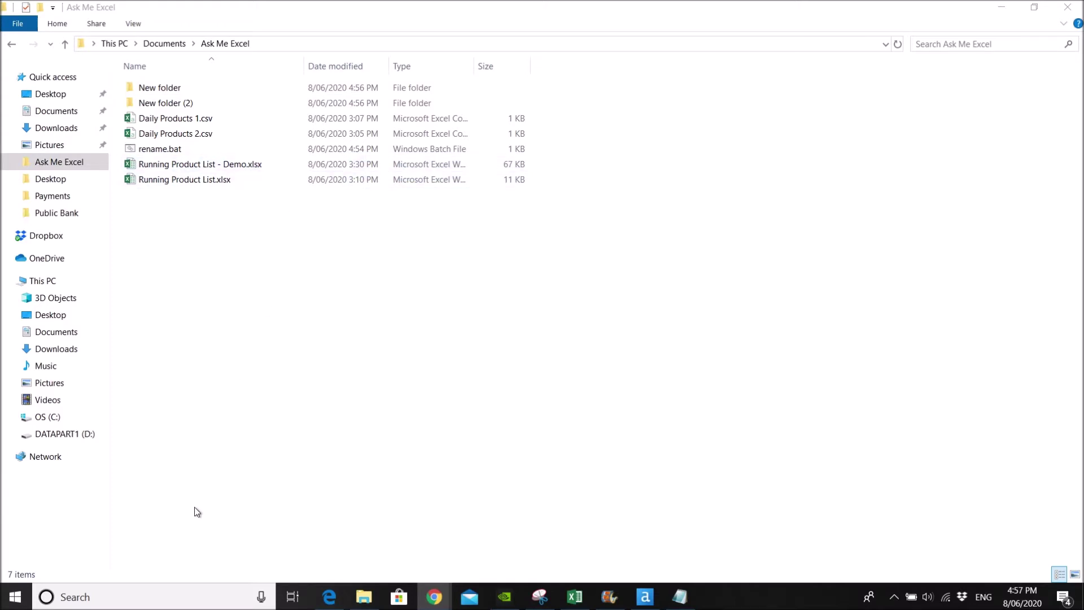
Step: Launch Notepad from Windows search, type 'rename ', then select New folder in Explorer
click(101, 597)
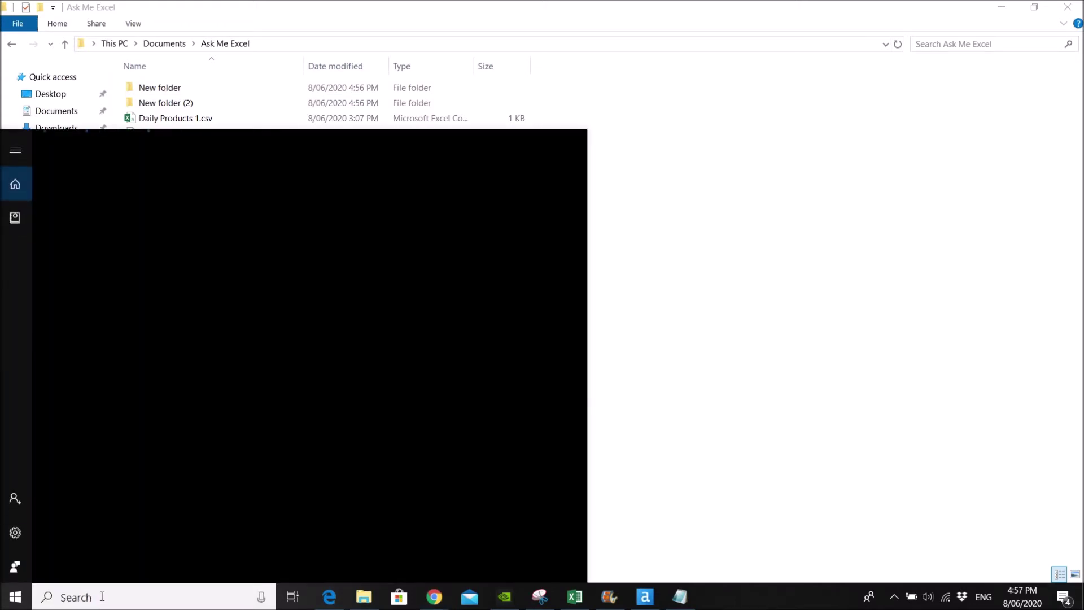
text(notepad)
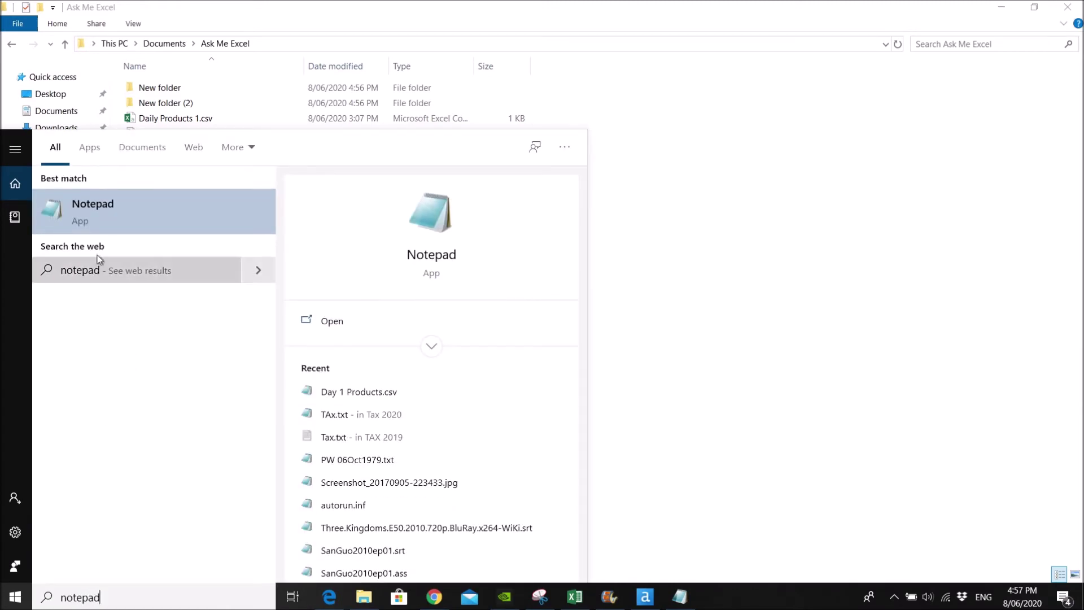
click(104, 213)
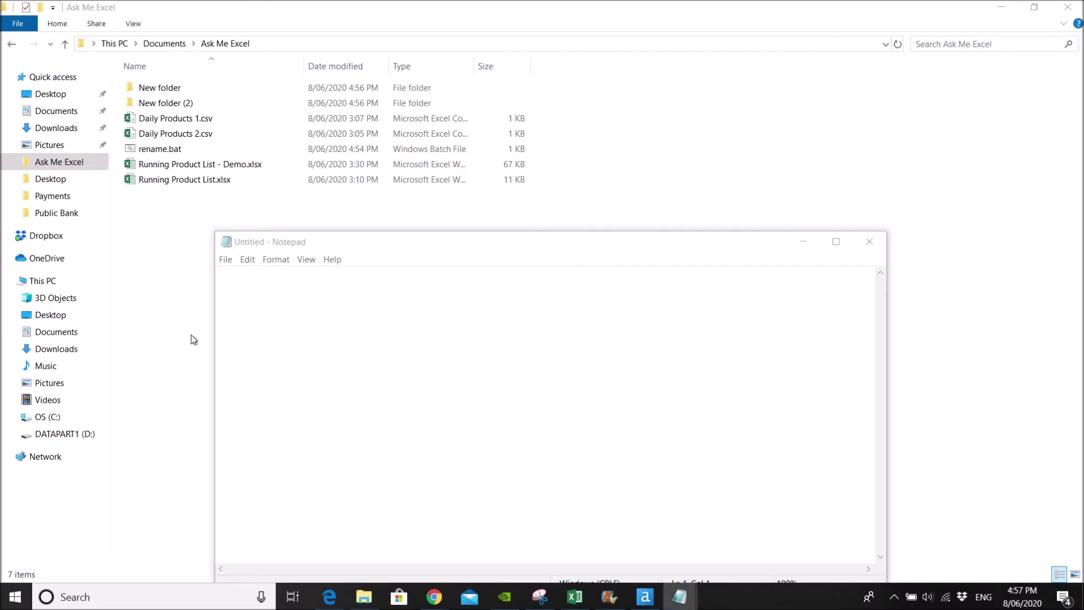
click(273, 300)
text(rena)
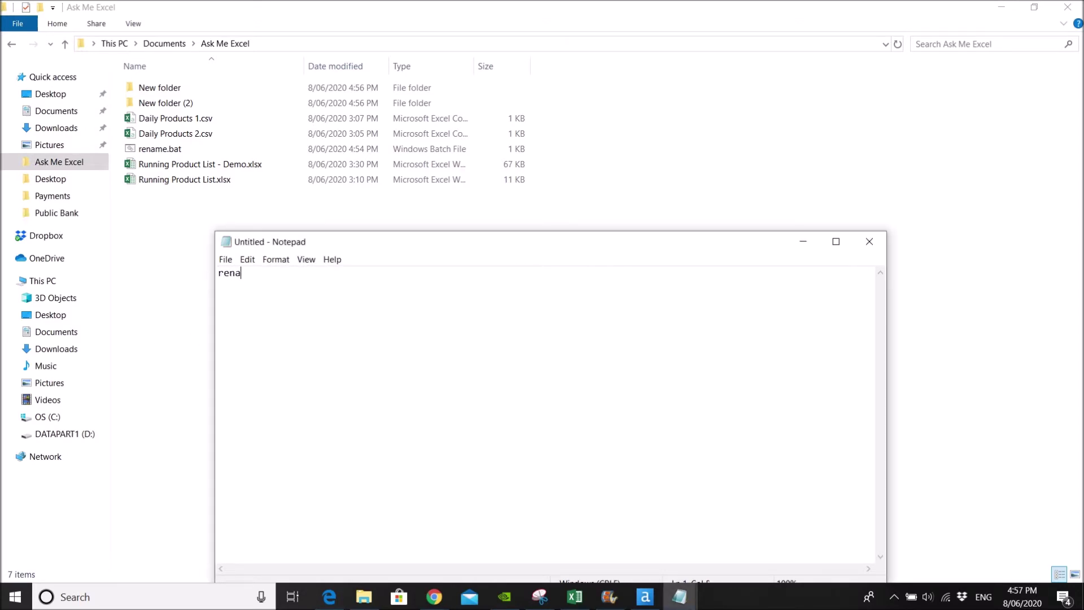
text(me)
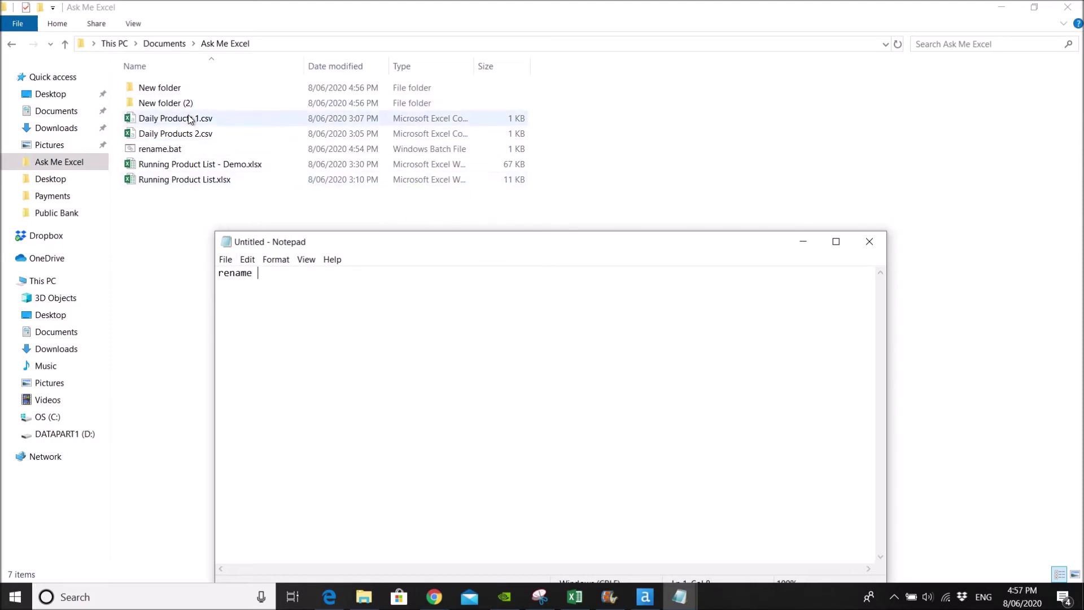
click(170, 88)
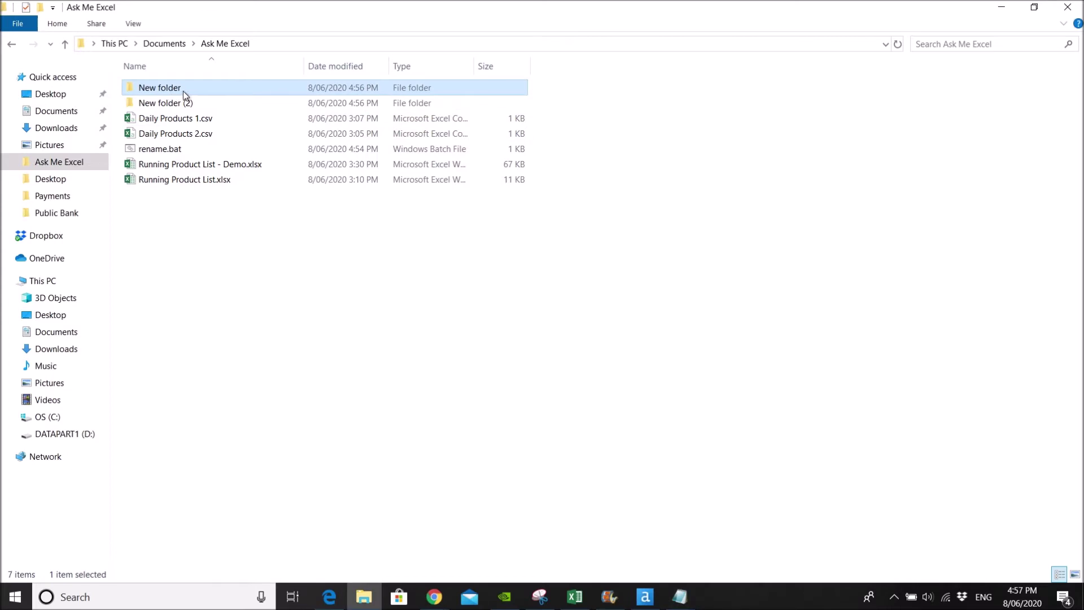
Step: Copy the full New folder path from the Explorer address bar and return to Notepad
click(184, 90)
click(280, 44)
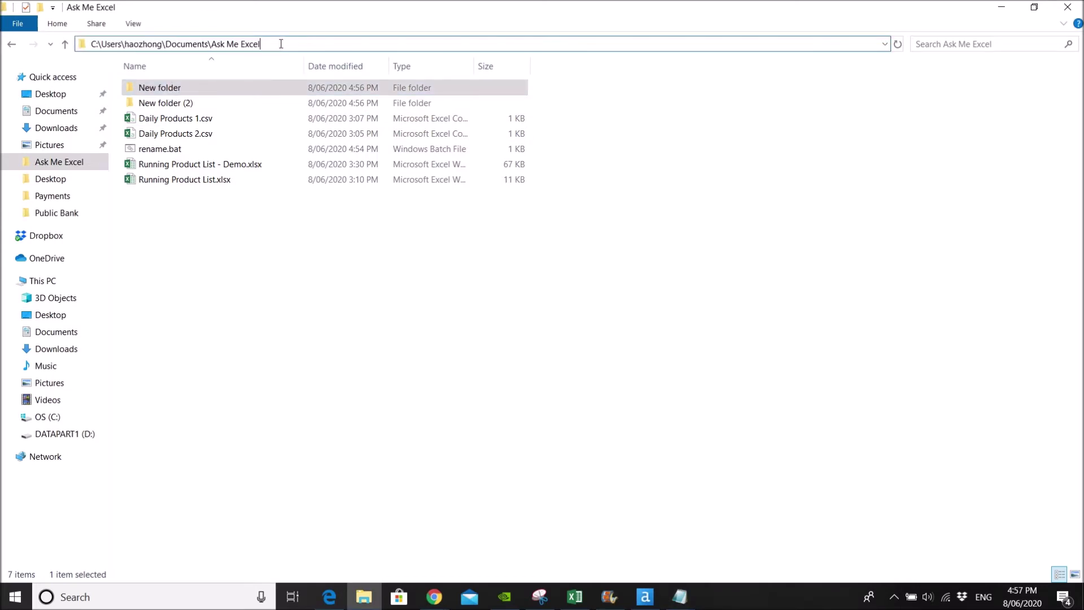
text(\)
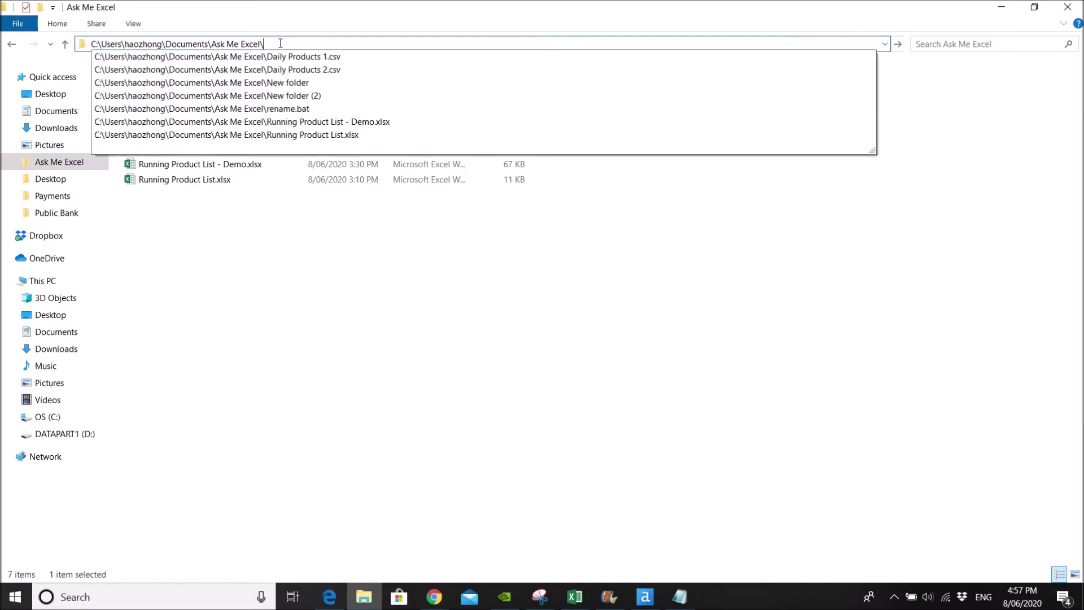
text(n)
key(Down)
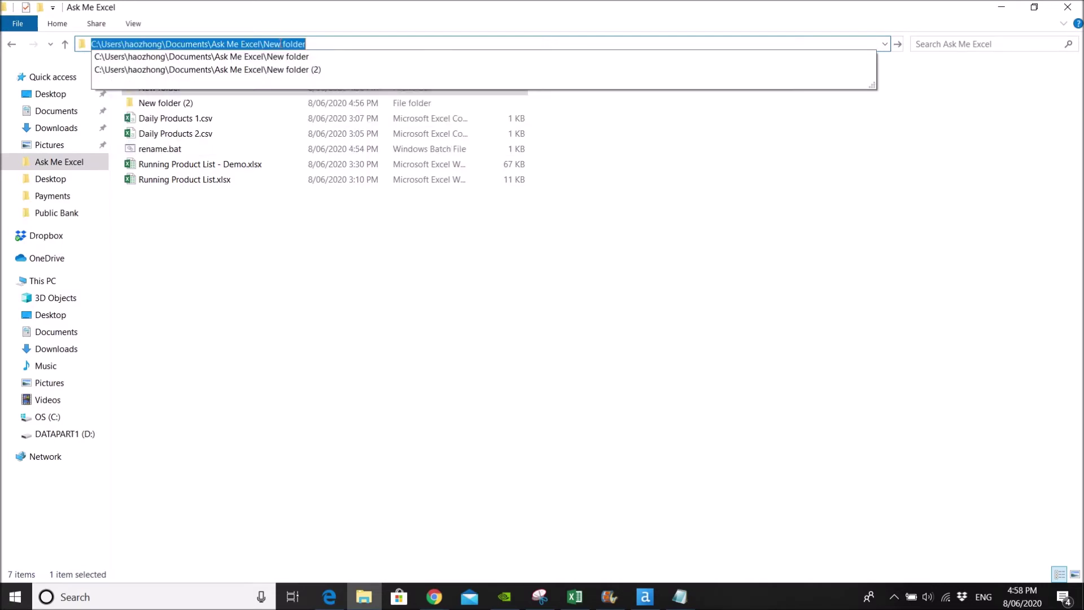
click(680, 596)
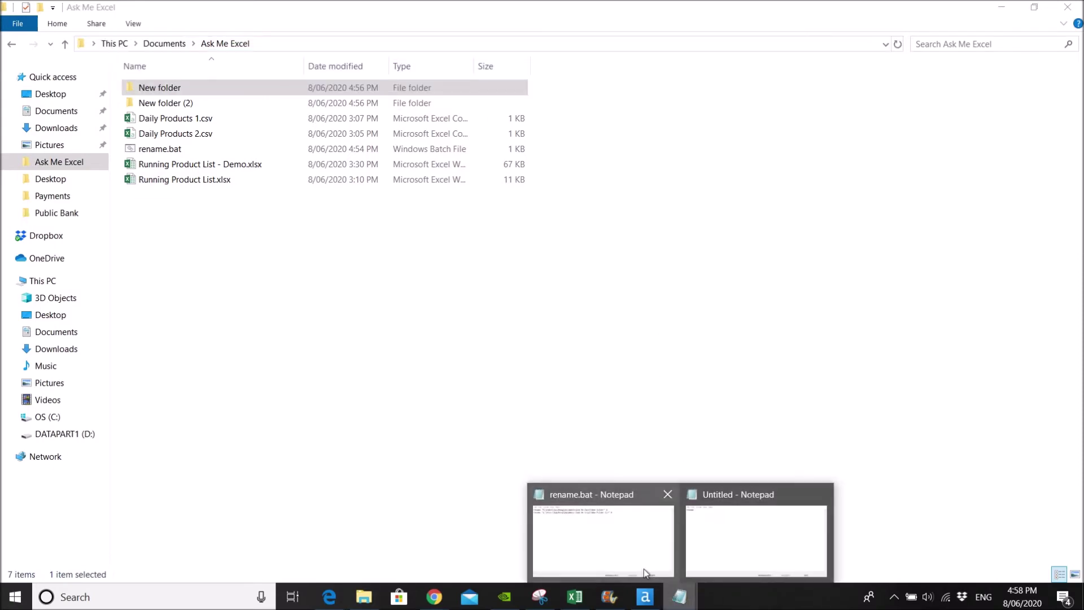
Step: Paste the New folder path after 'rename' and copy the whole first command line
click(742, 546)
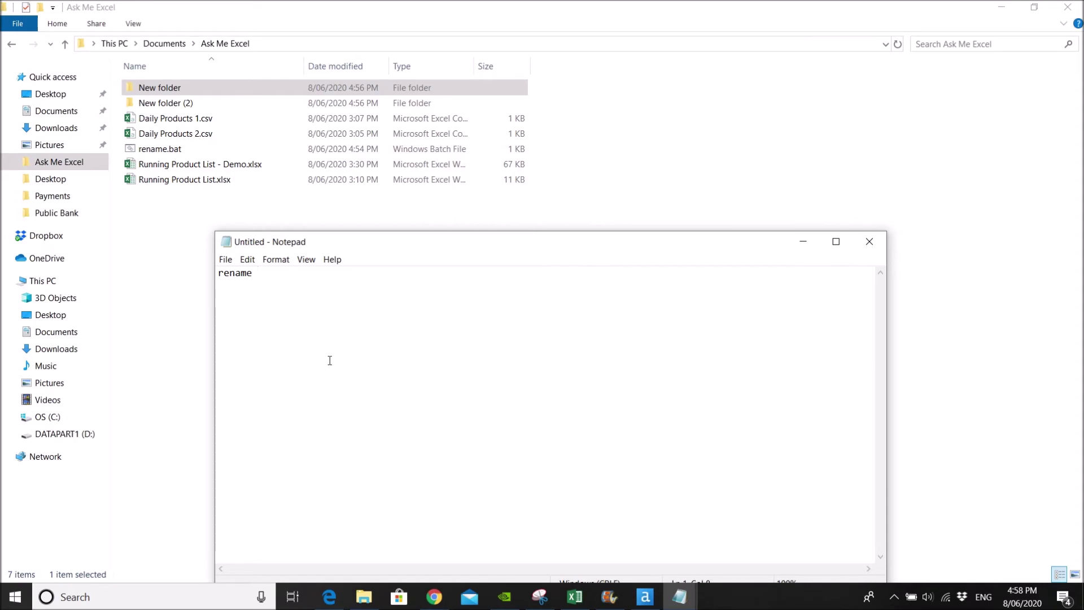
text(C:\Users\haozhong\Documents\Ask Me Excel\New folder)
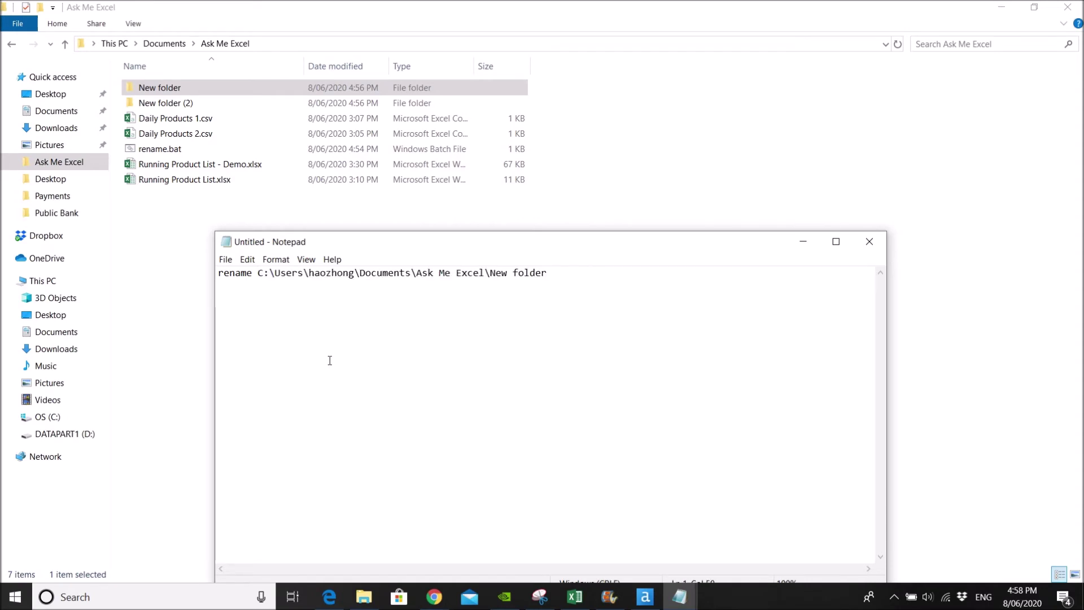
text(")
click(259, 273)
text(")
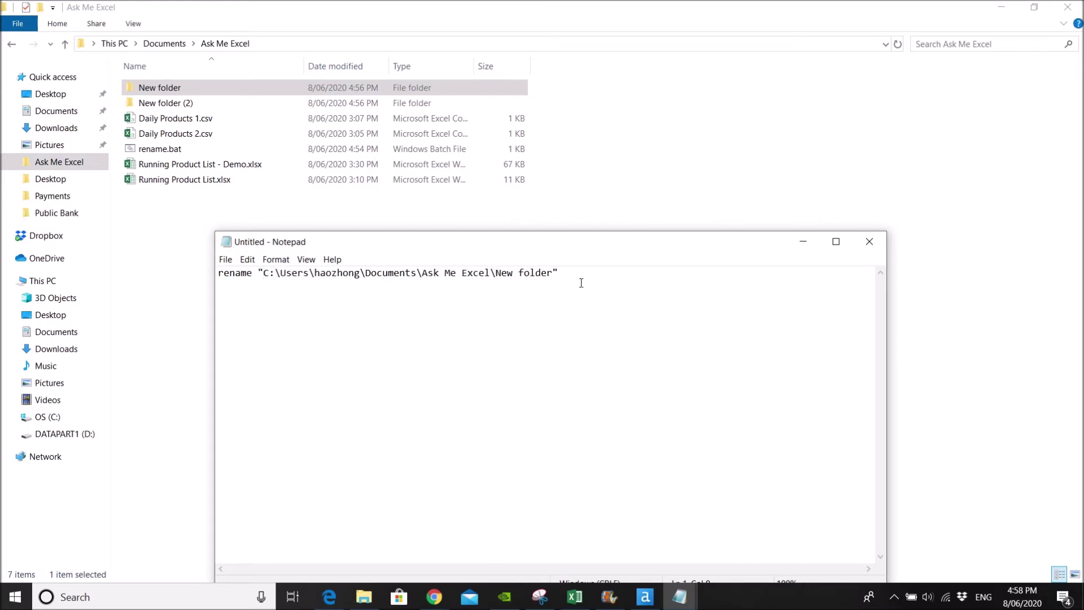
click(581, 274)
text(A)
drag(577, 273, 210, 266)
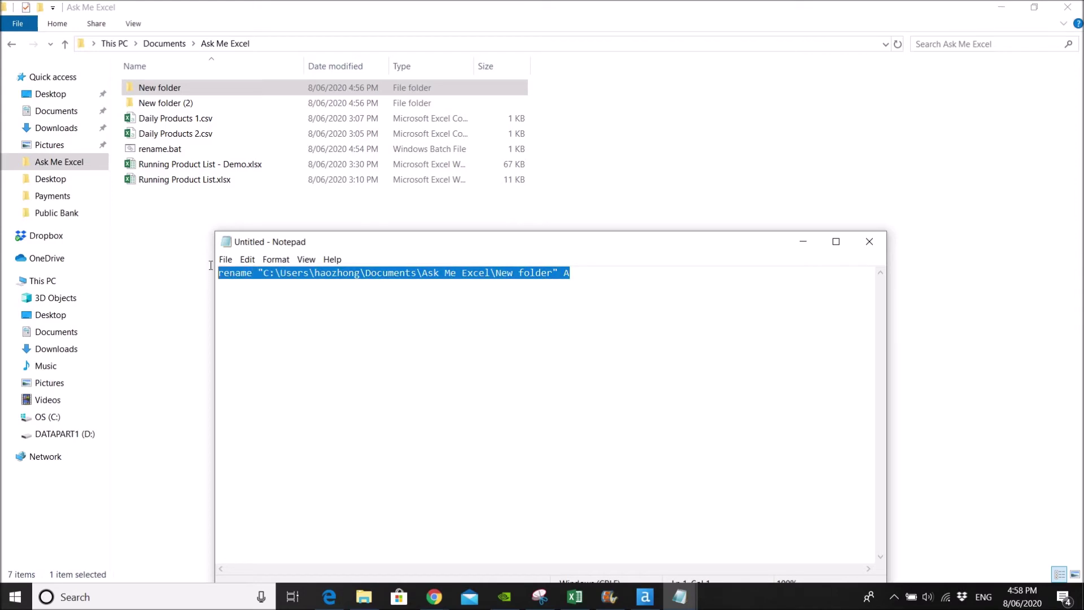
click(588, 273)
Step: Duplicate the line as line 2, adding (2) after New folder and changing A to B
key(Return)
text(rename "C:\Users\haozhong\Documents\Ask Me Excel\New folder" A)
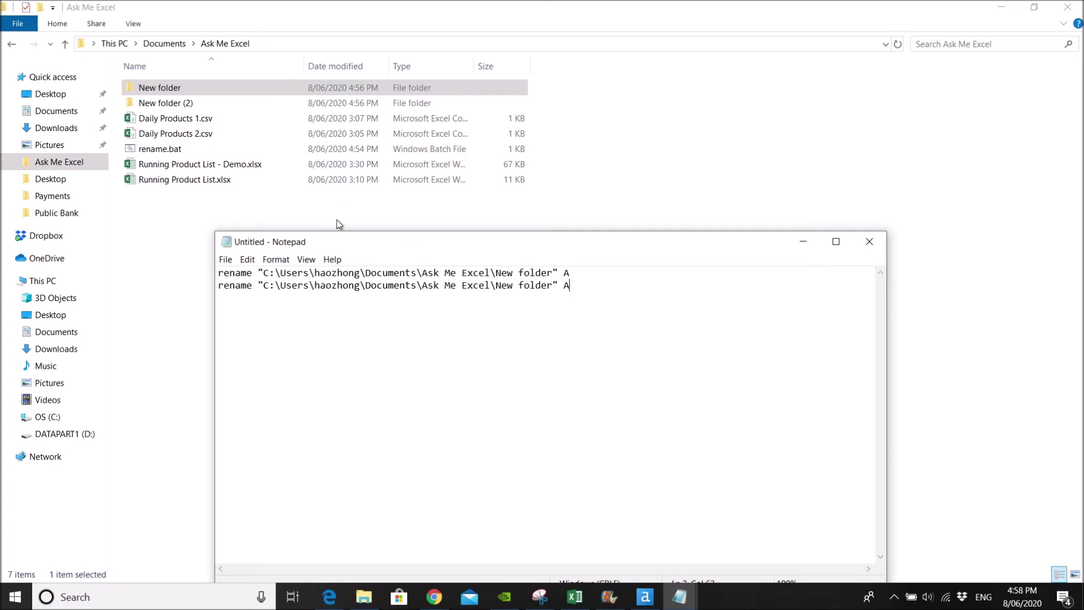
click(552, 285)
text((2)
text())
click(642, 296)
key(BackSpace)
text(B)
Step: Save the script with File > Save As as rename-demo.bat in the Ask Me Excel folder
click(225, 259)
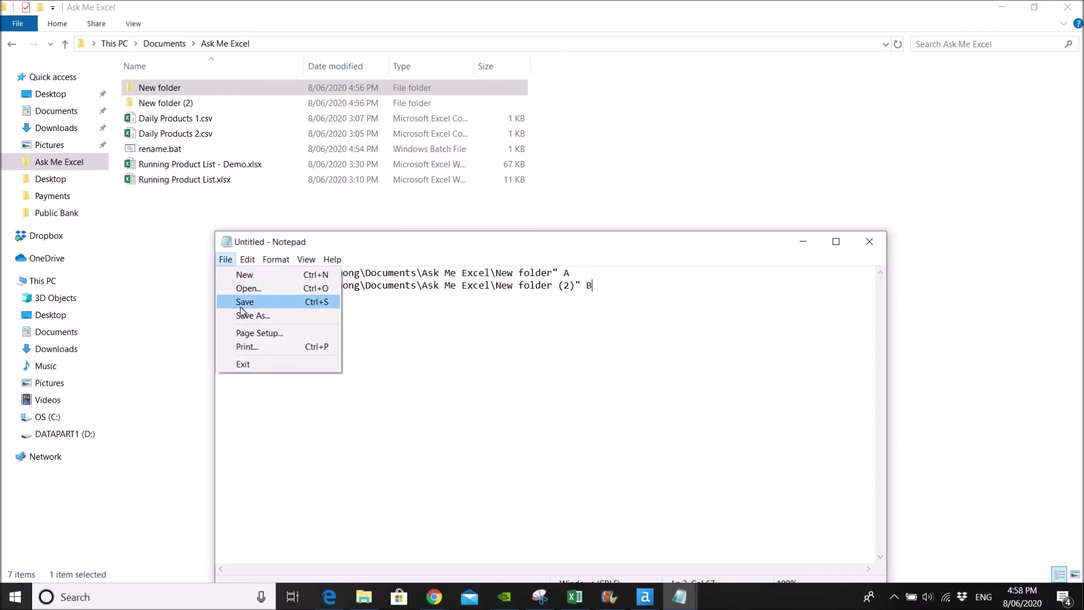
click(252, 315)
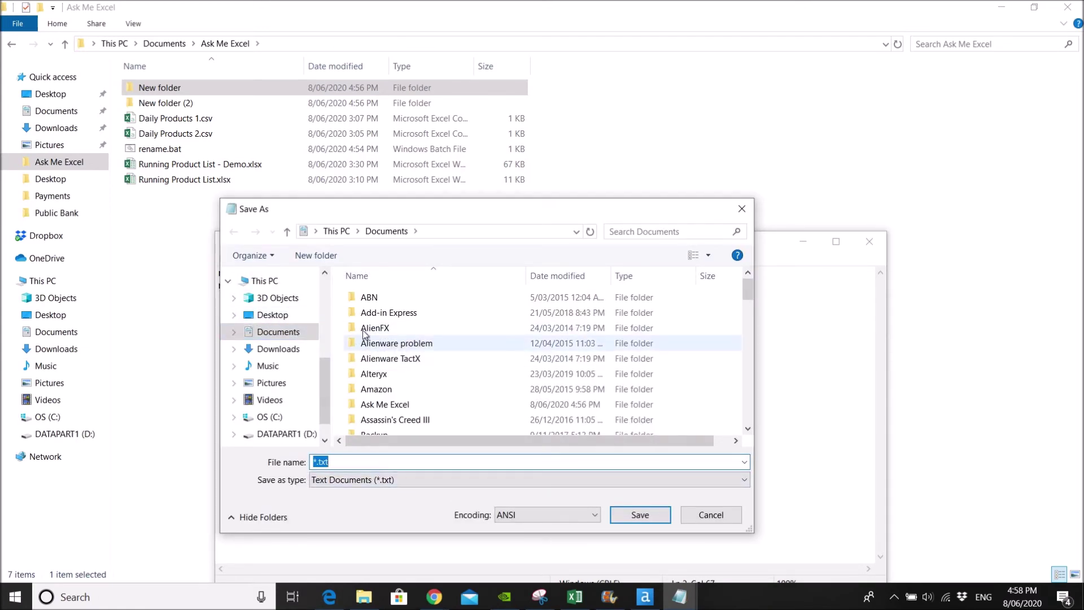
double_click(385, 404)
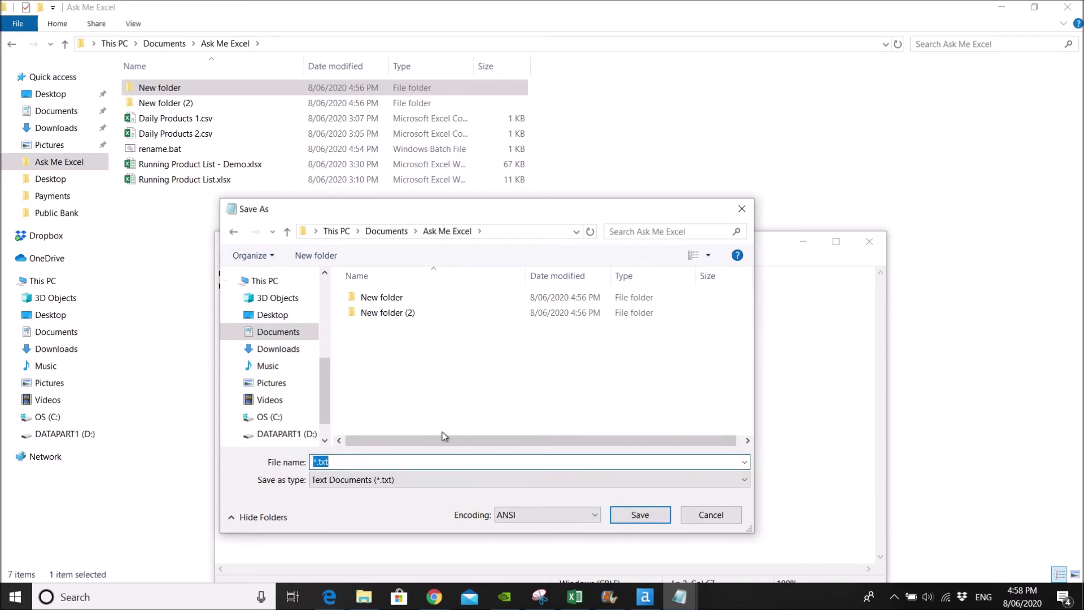
text(rename)
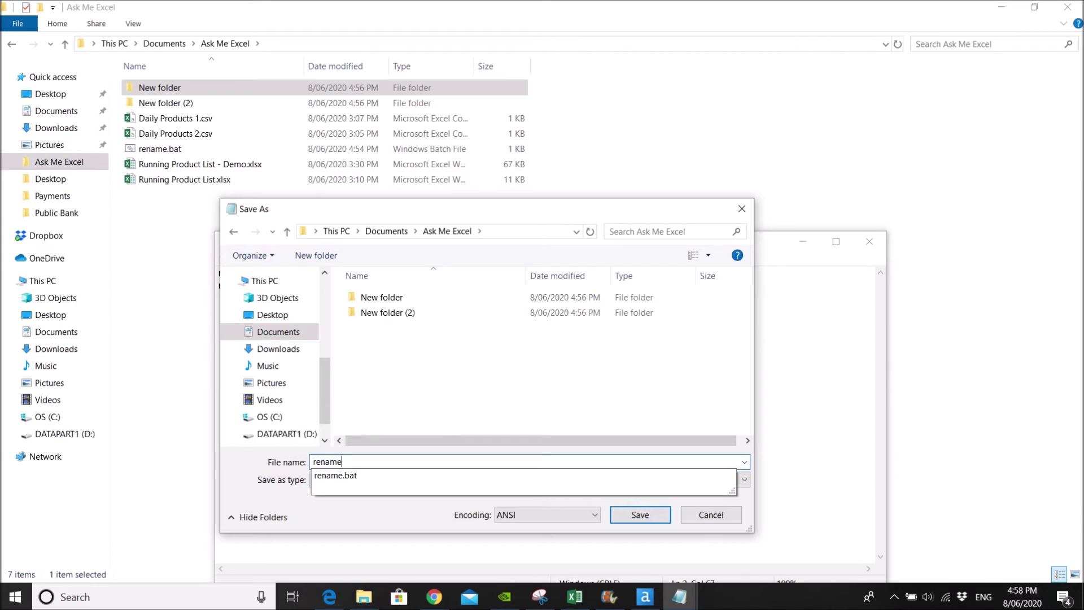
text(-demo)
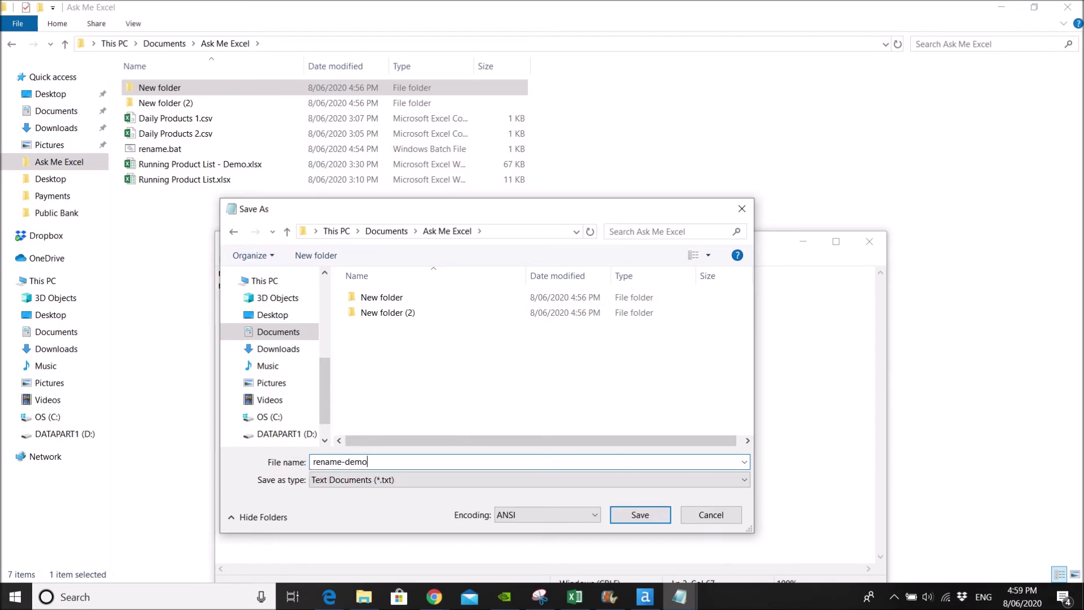
text(.)
text(bat)
click(650, 514)
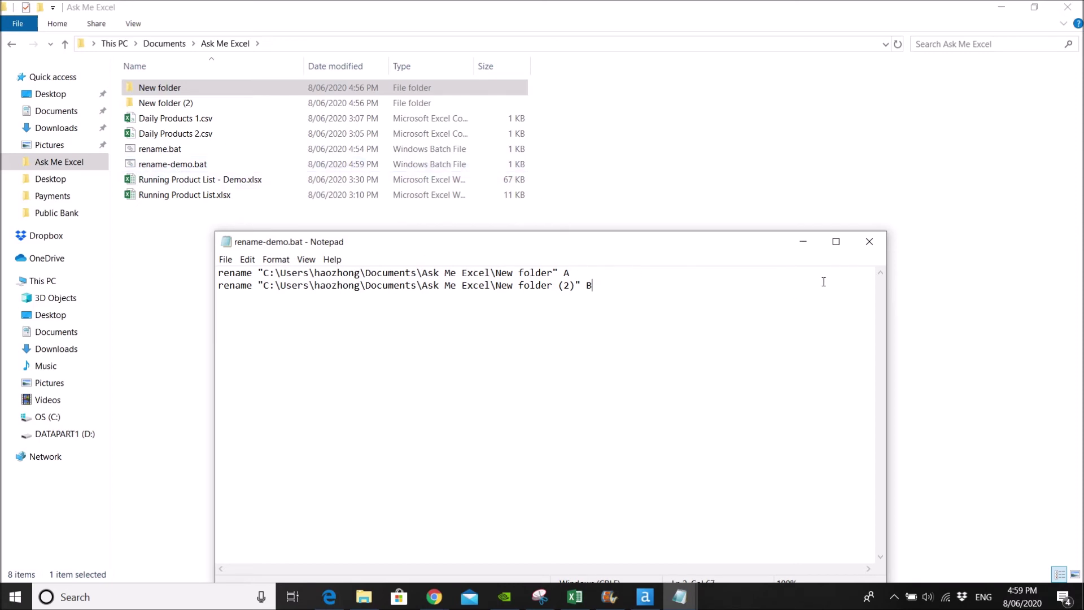
Step: Close Notepad, run rename-demo.bat to rename the folders, and reopen it for editing
click(870, 244)
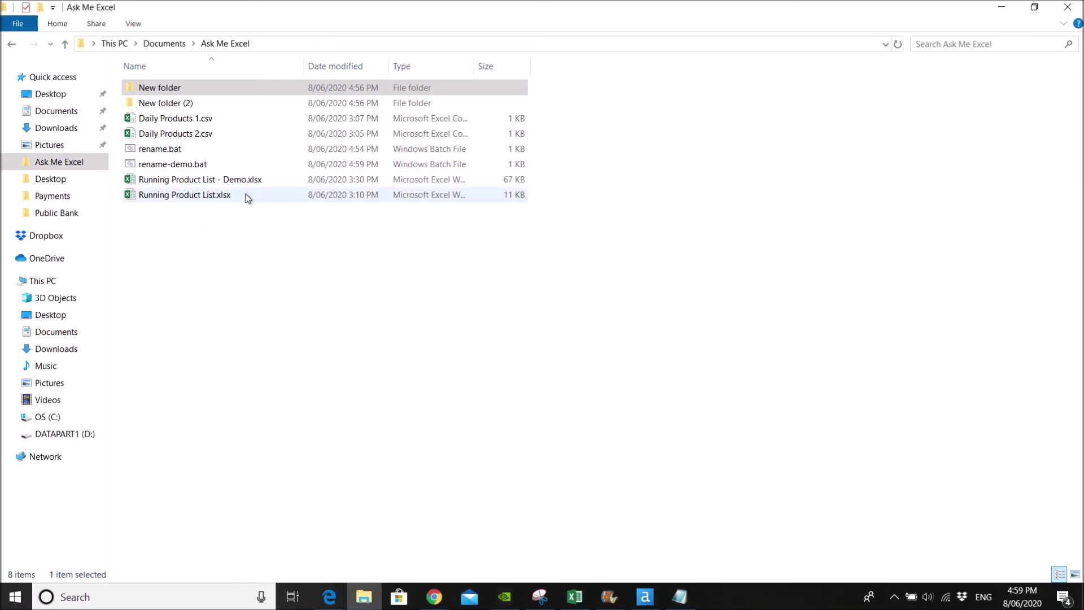
click(191, 165)
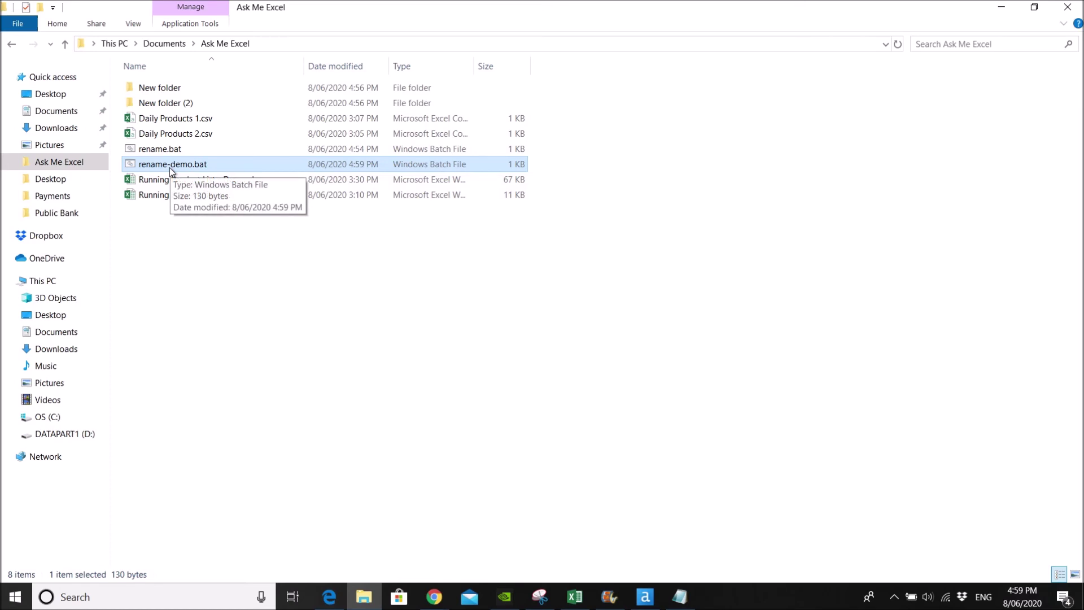
double_click(171, 167)
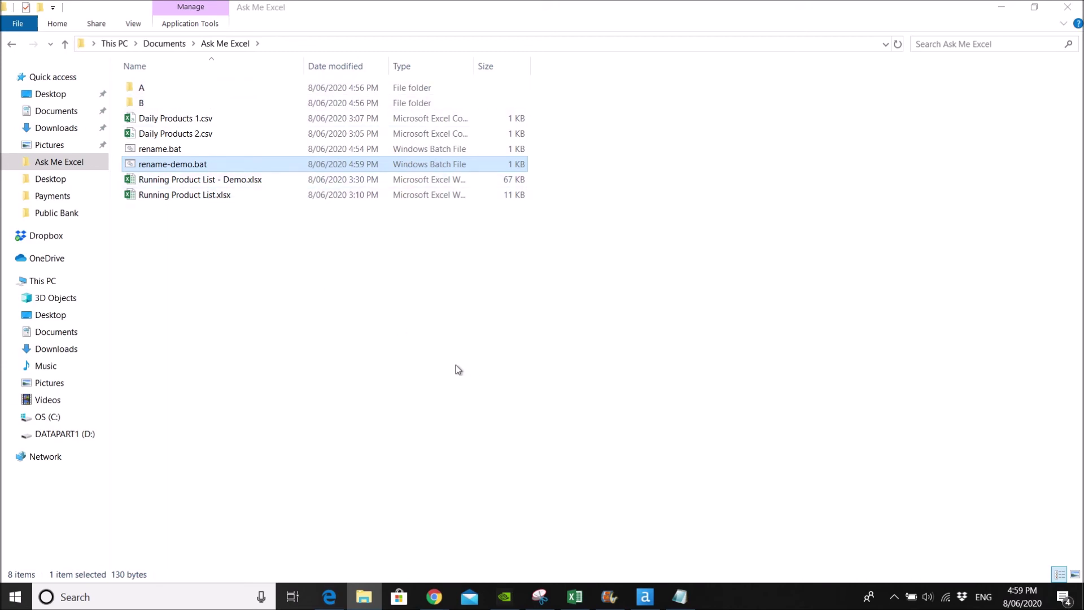
right_click(178, 166)
click(205, 197)
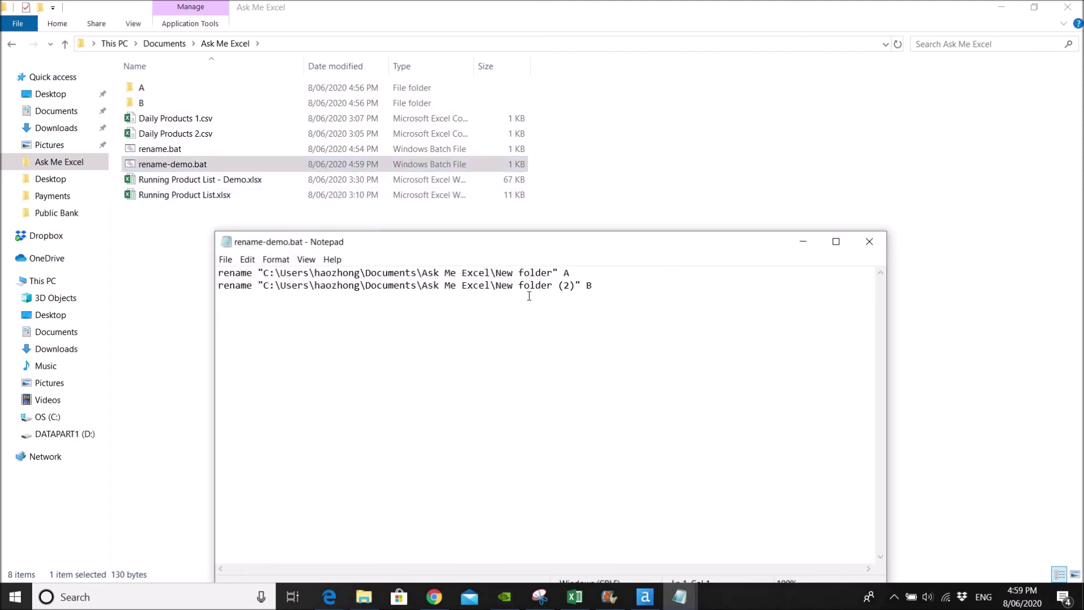